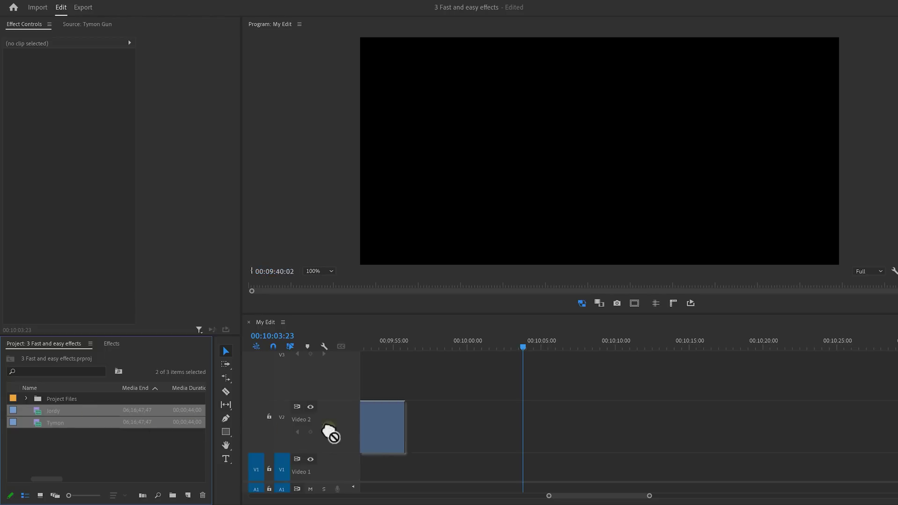
Place the Jordy and Tymon clips on Video 2 and select Jordy
drag(329, 431, 510, 425)
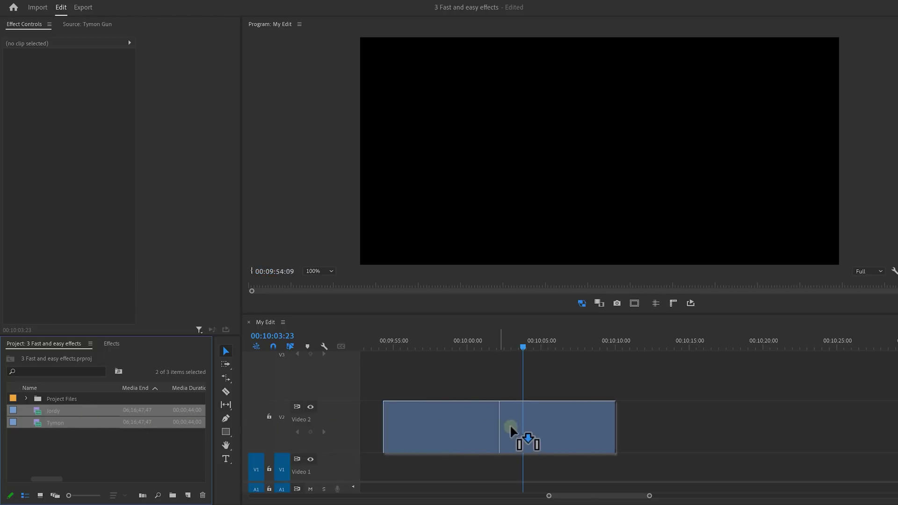
drag(575, 424, 580, 424)
click(494, 427)
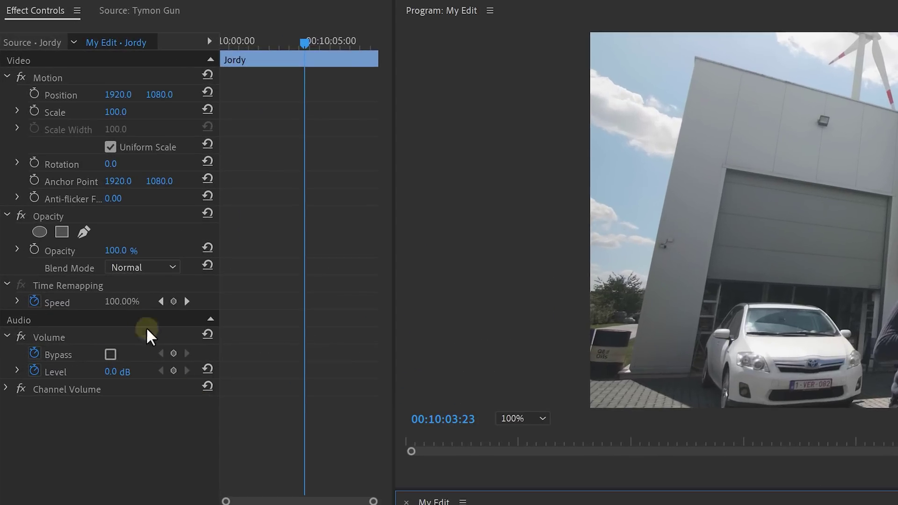
Pen-mask Jordy's opacity around the building outline and lift it to Video 3 above Tymon
click(84, 232)
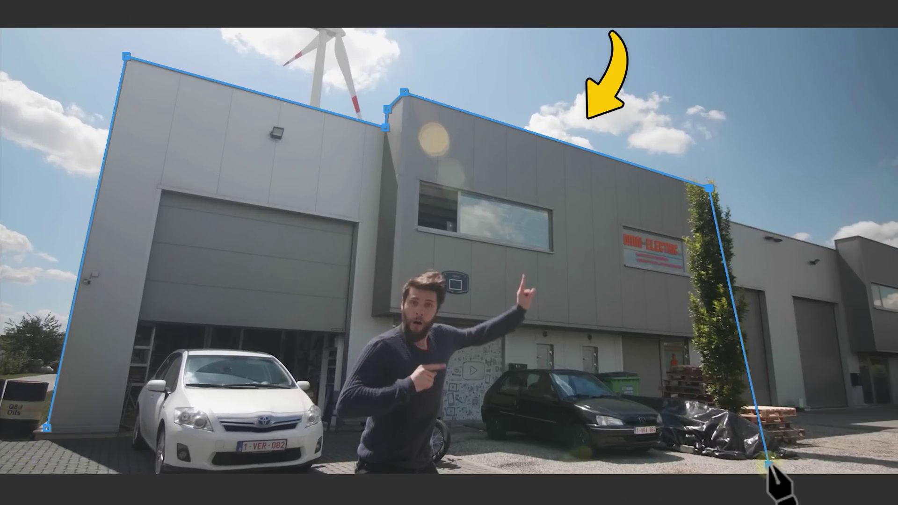
click(46, 427)
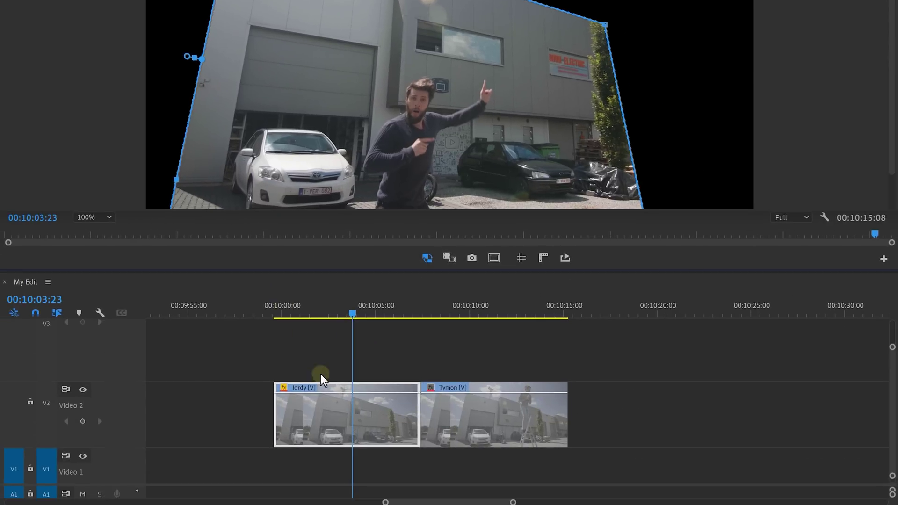
drag(335, 401, 473, 354)
click(480, 312)
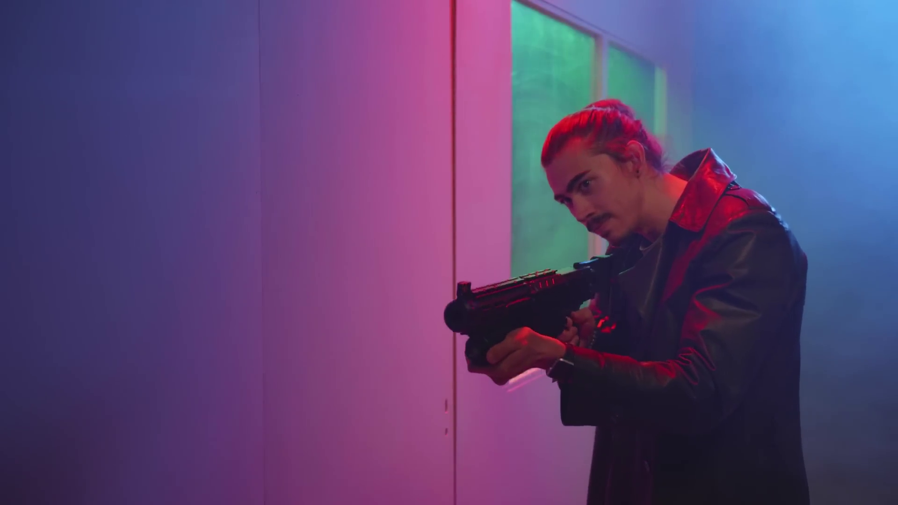
Put the Tymon Gun clip from the project onto Video 3
click(60, 423)
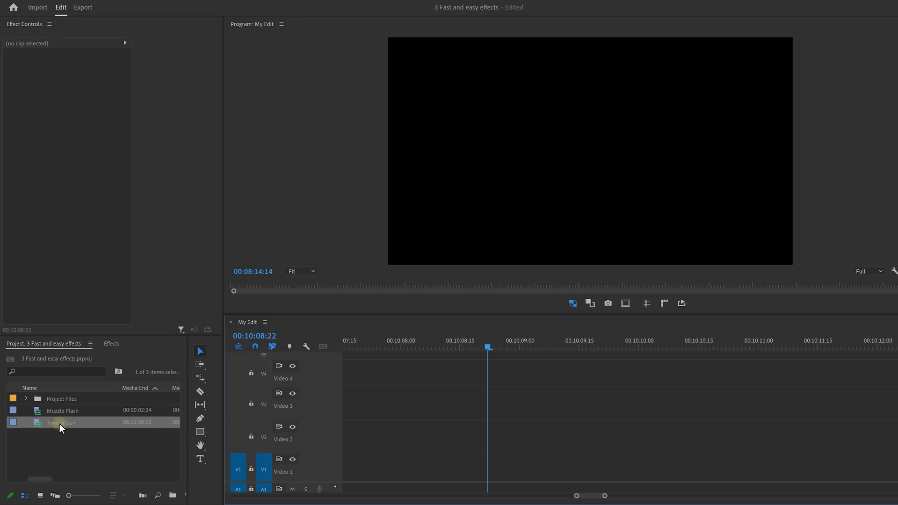
drag(60, 423, 282, 452)
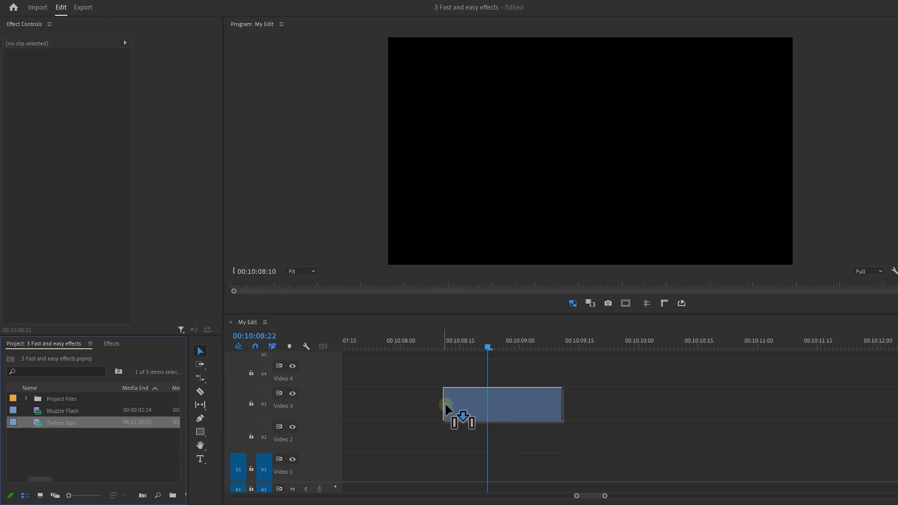
drag(446, 406, 429, 412)
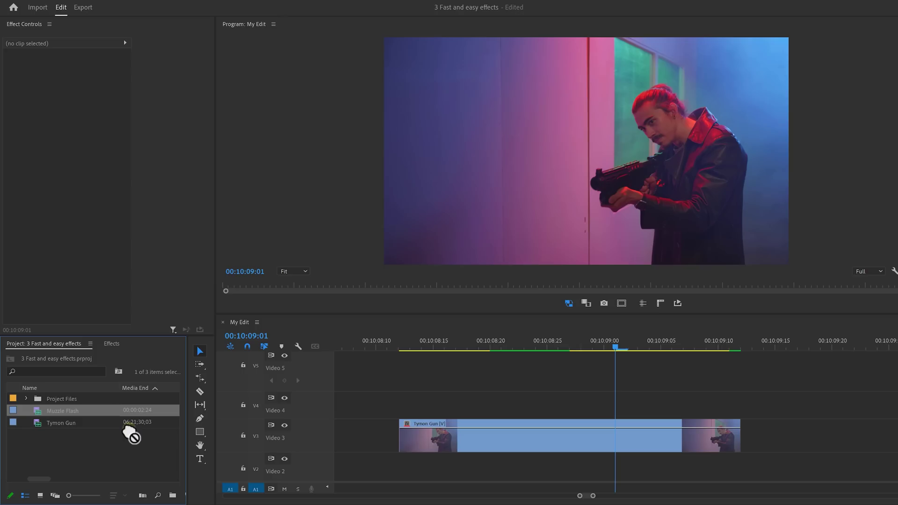
Add Muzzle Flash on Video 4 with Linear Dodge (Add) blending, shifted one frame earlier
drag(129, 432, 608, 405)
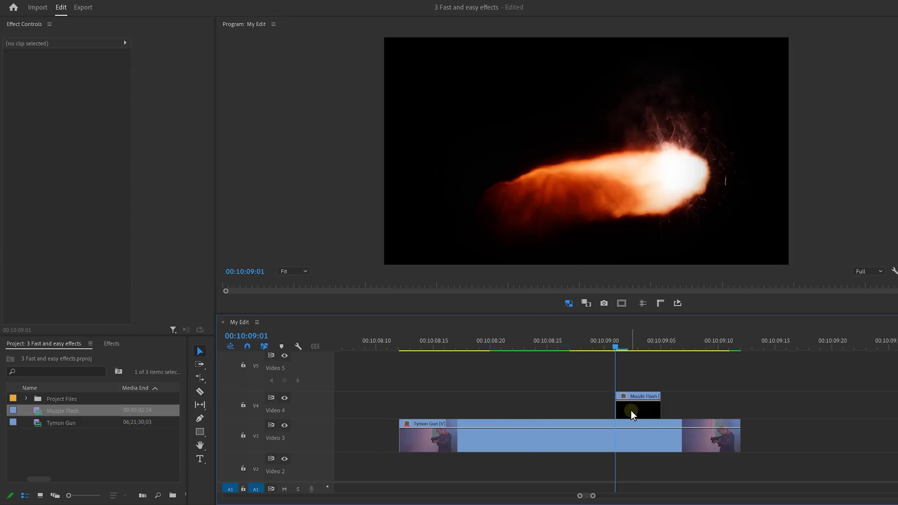
click(630, 410)
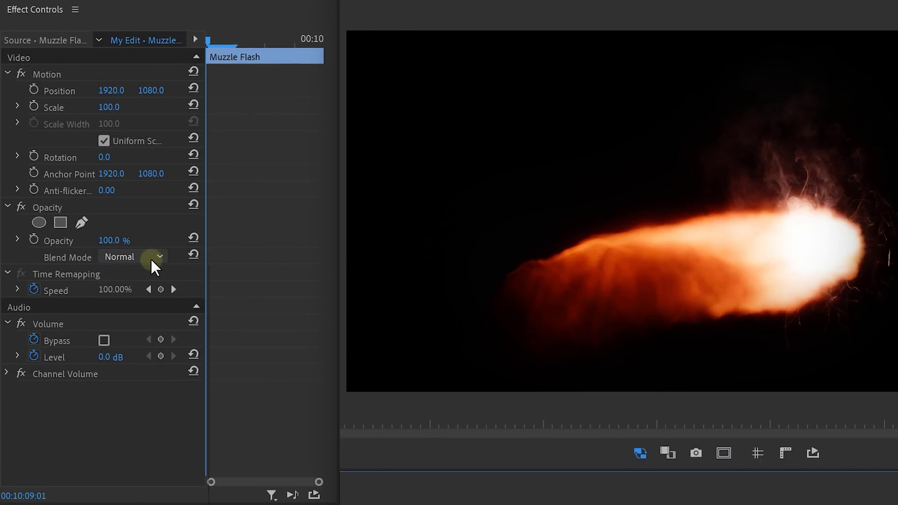
click(150, 257)
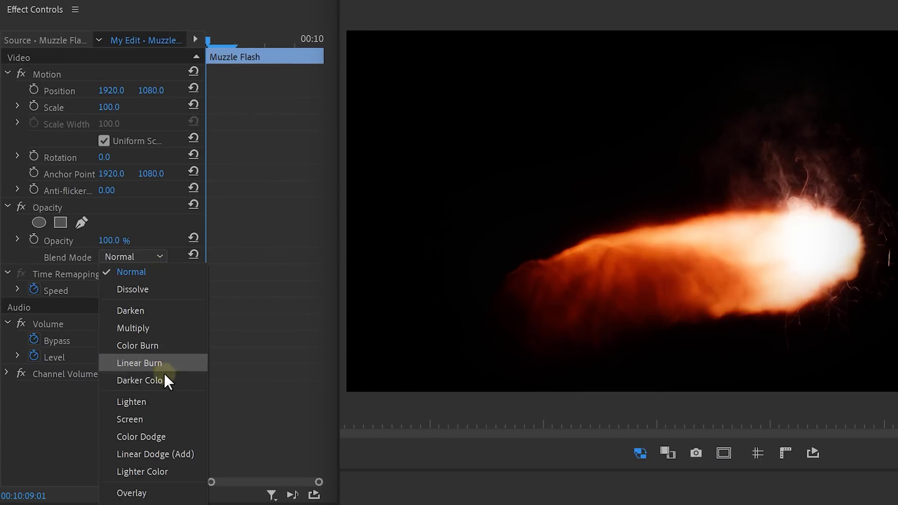
click(164, 453)
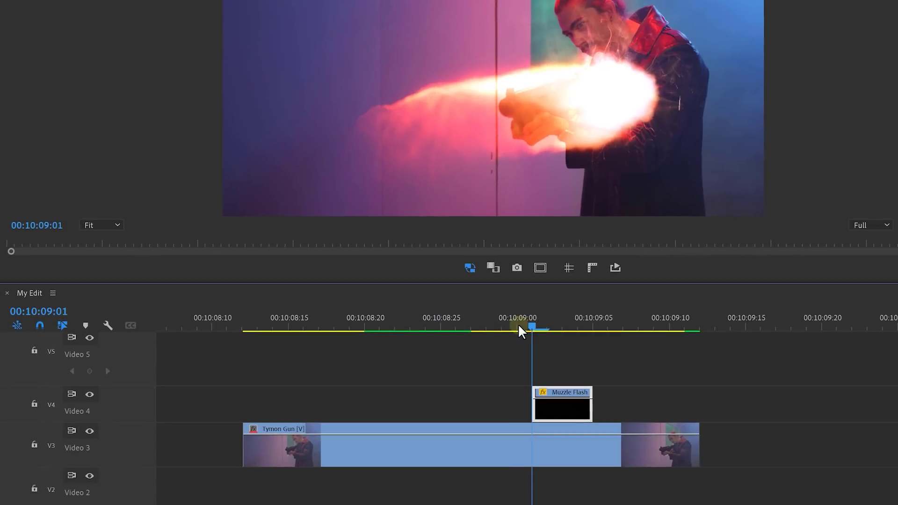
click(504, 327)
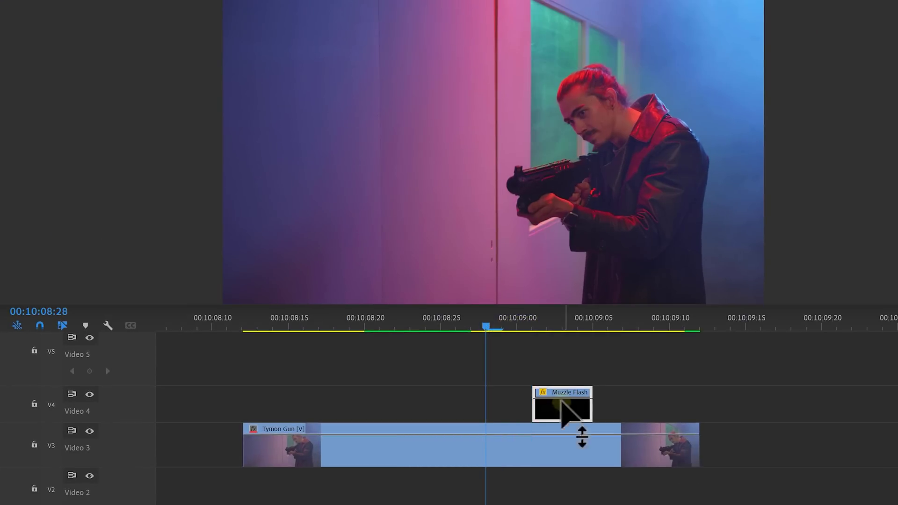
drag(561, 401, 516, 416)
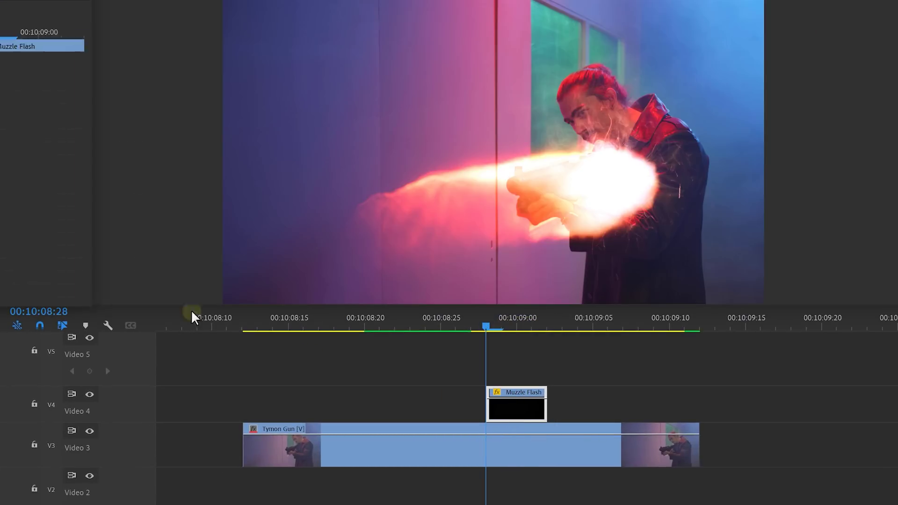
Scale the flash to 37.6, rotate it -7.3° along the barrel, and move it to Video 5
drag(764, 1, 566, 115)
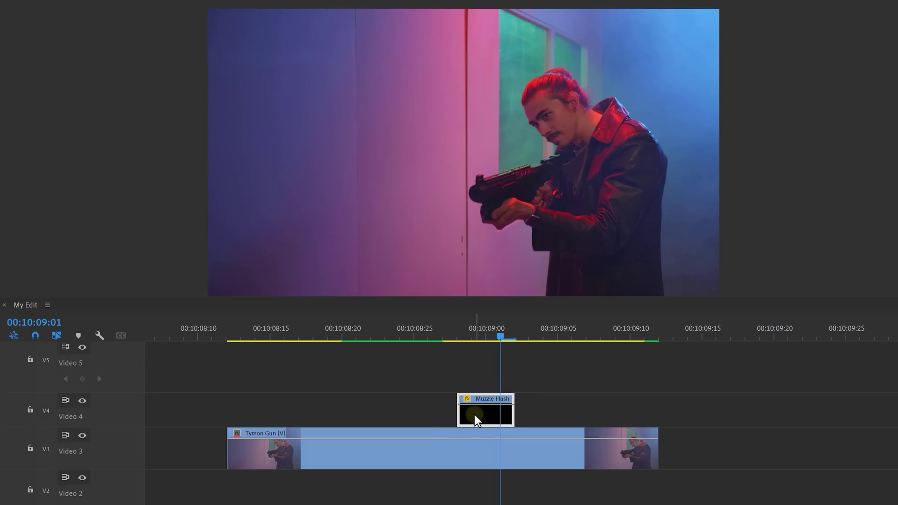
drag(474, 415, 480, 392)
Cut Tymon Gun at the flash and duplicate the second part onto Video 4
key(c)
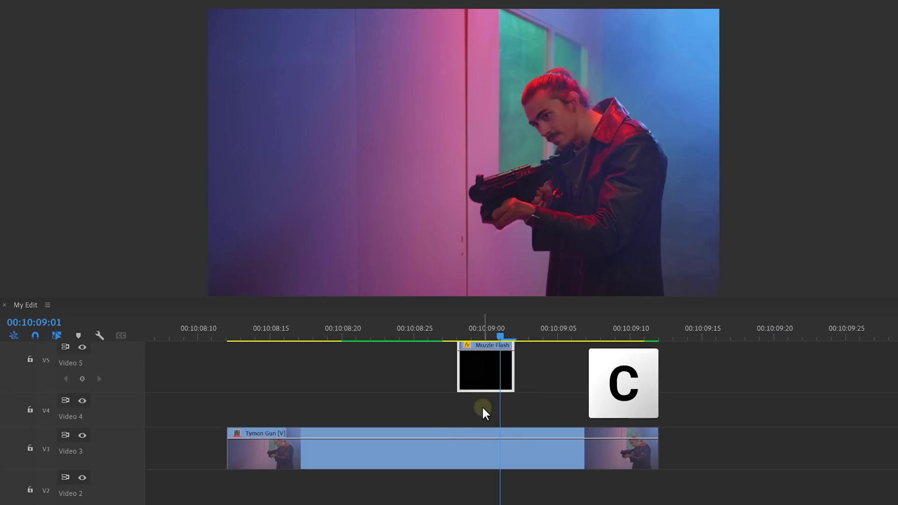
click(458, 433)
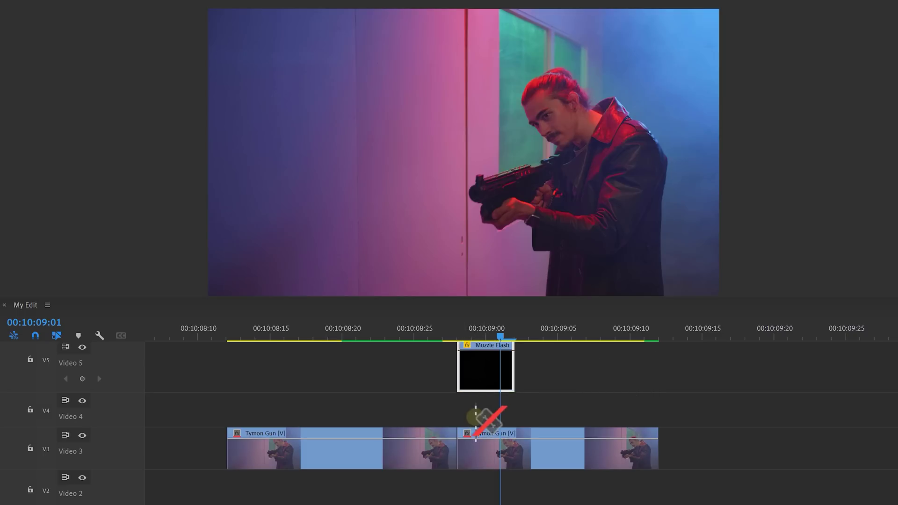
drag(562, 451, 570, 415)
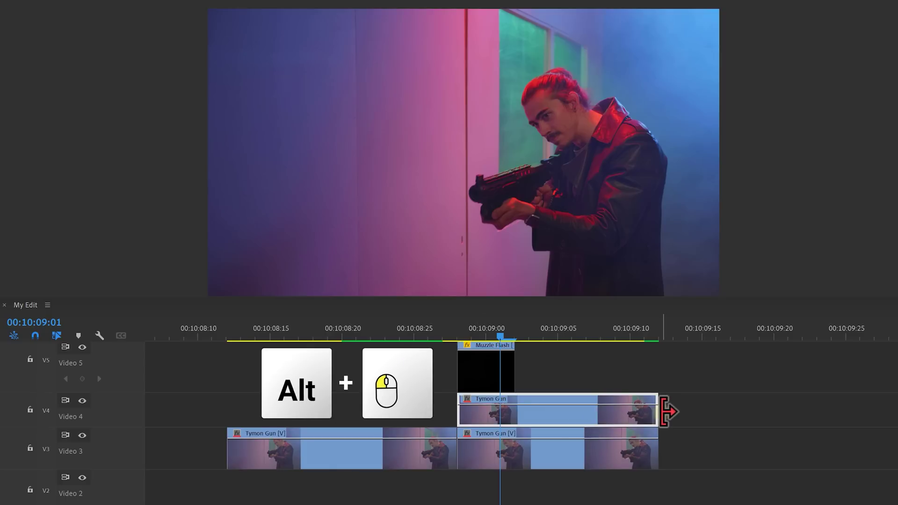
Trim the Video 4 copy to a few frames, ending on the flash frame 00:10:08:28
drag(664, 411, 542, 411)
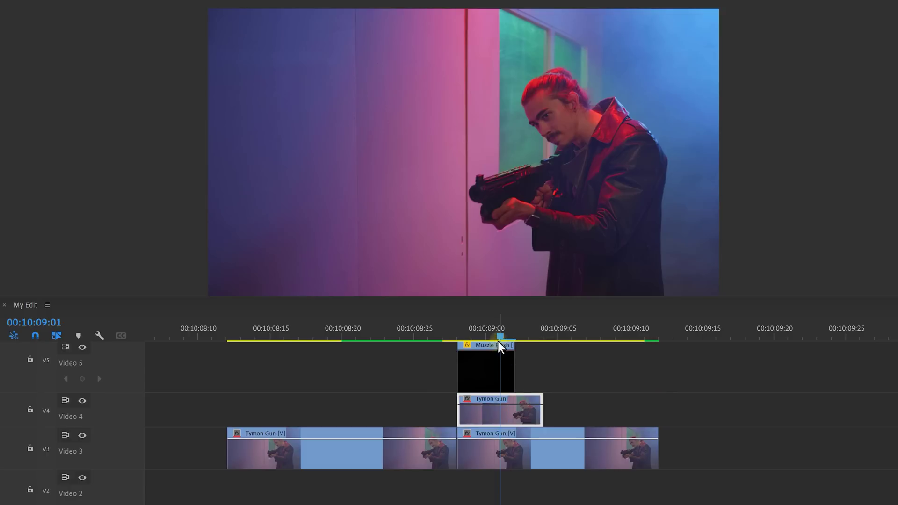
mouse_move(470, 336)
mouse_down()
mouse_move(462, 335)
mouse_move(471, 335)
mouse_up()
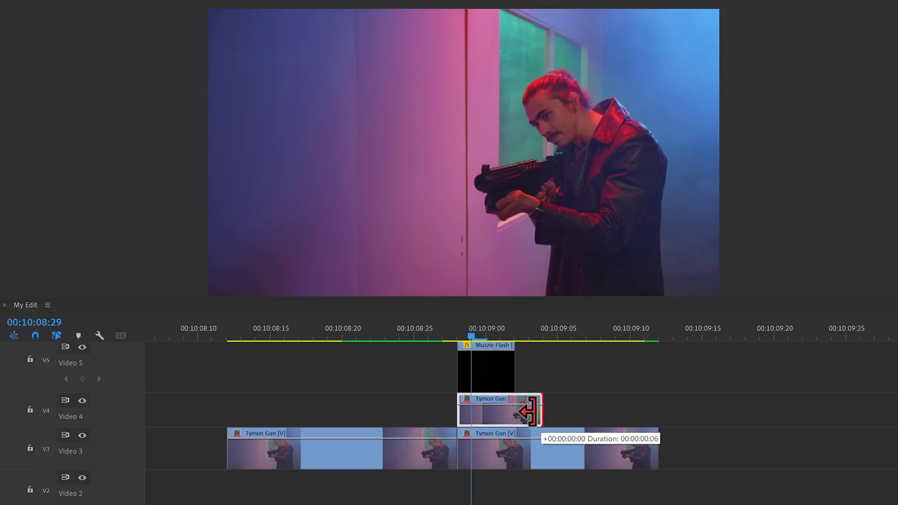
drag(532, 411, 471, 410)
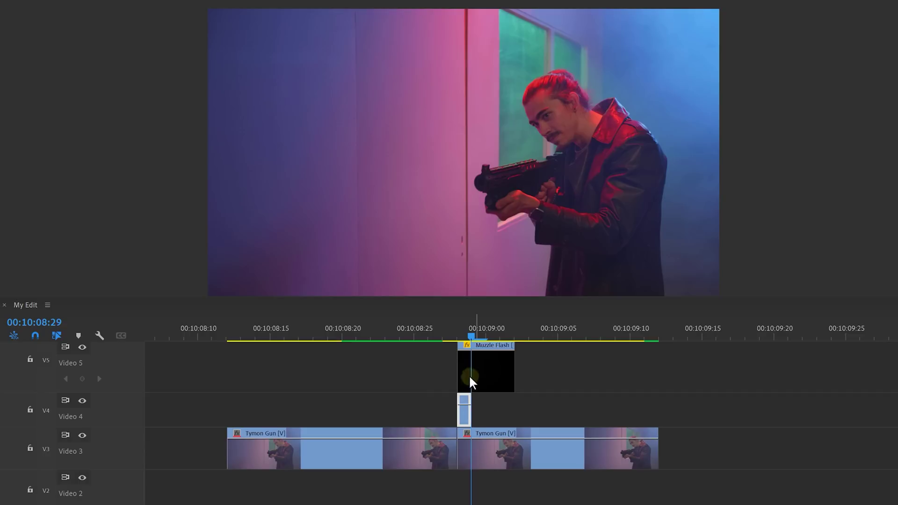
drag(470, 336, 460, 335)
Apply Lumetri Color (searched as 'lum') and draw a pen mask around the man's torso
click(86, 356)
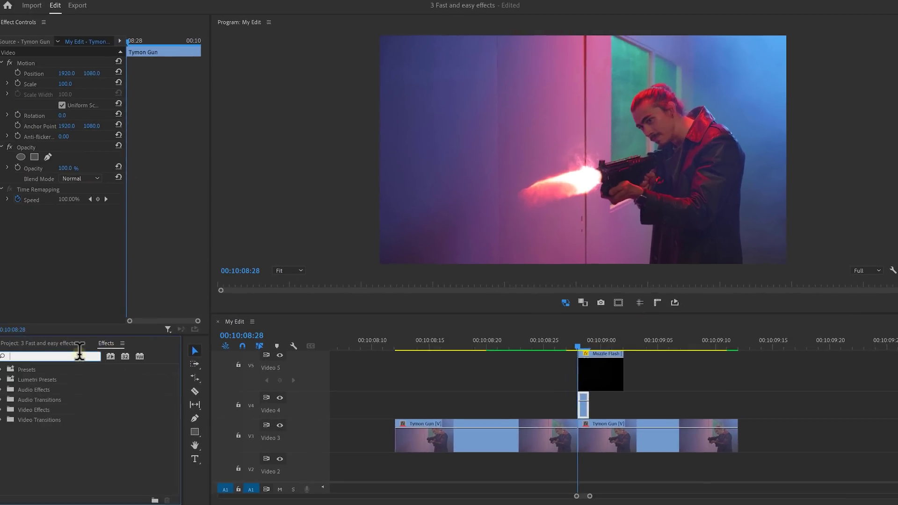
text(lumetri color)
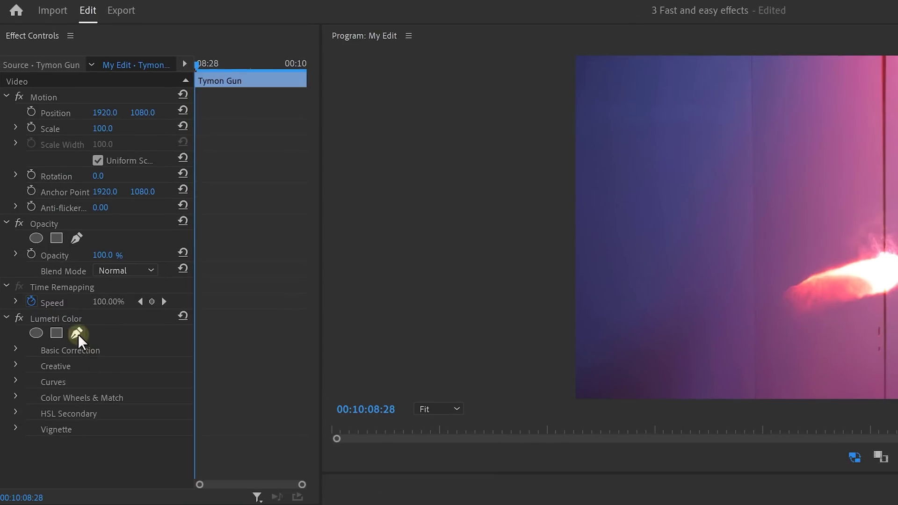
click(77, 333)
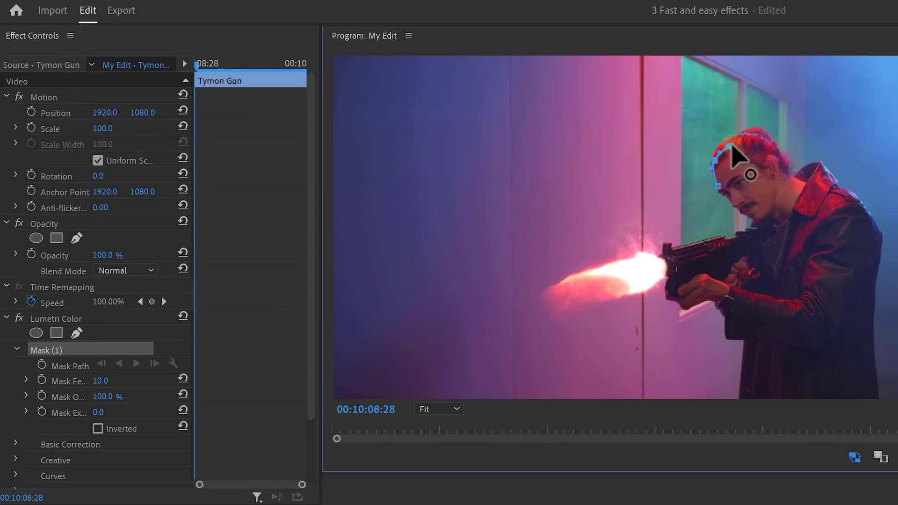
click(744, 273)
click(760, 234)
click(793, 215)
click(837, 230)
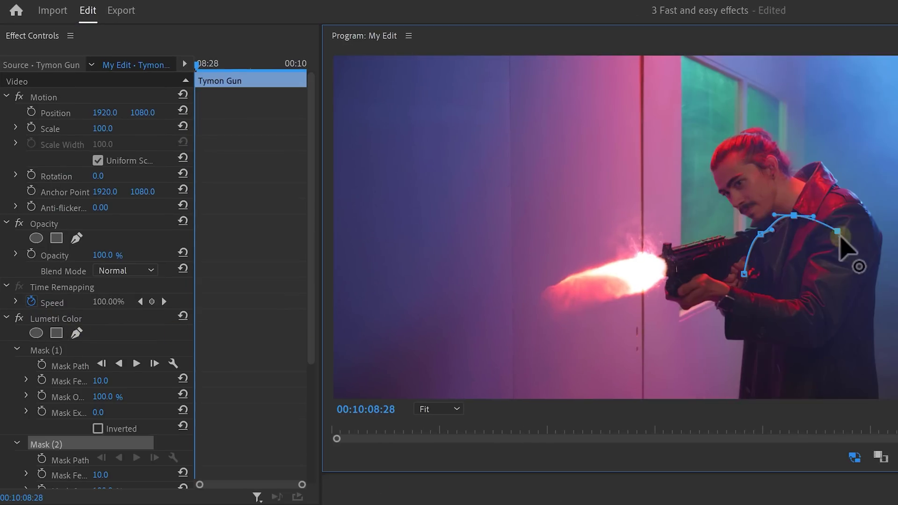
Draw a second curved Lumetri mask near the gun, then bring up the Lumetri Color panel
click(77, 332)
click(718, 303)
click(668, 300)
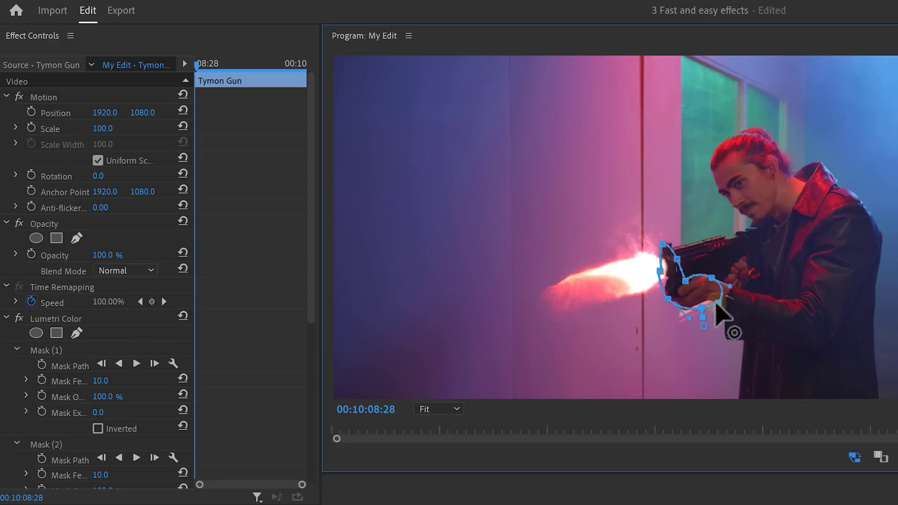
drag(632, 168, 665, 192)
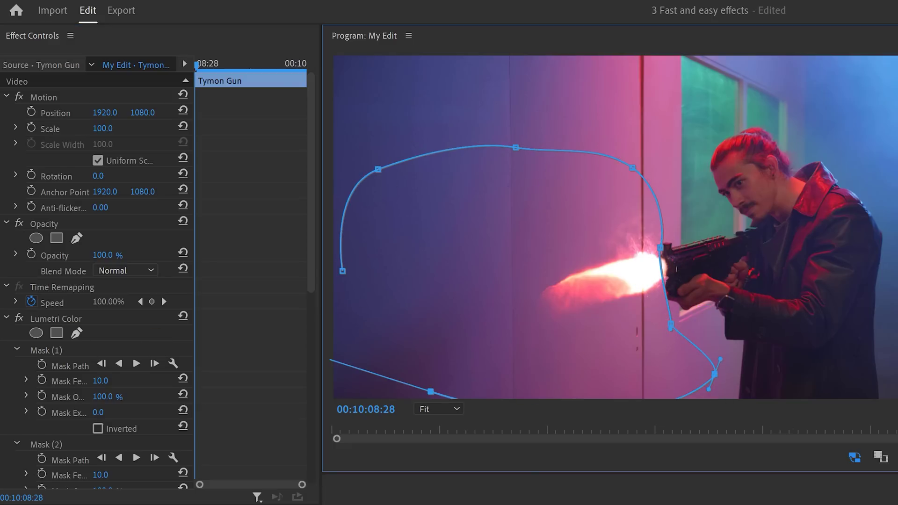
drag(345, 273, 619, 172)
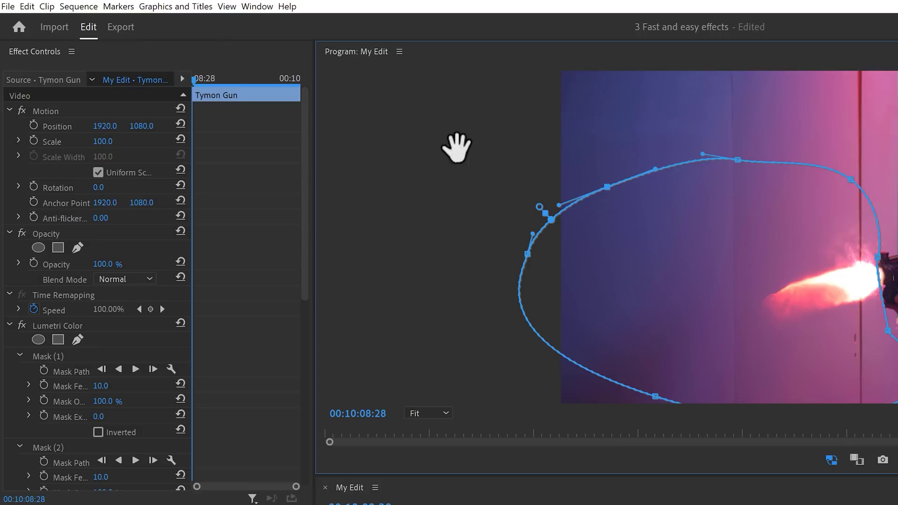
click(257, 7)
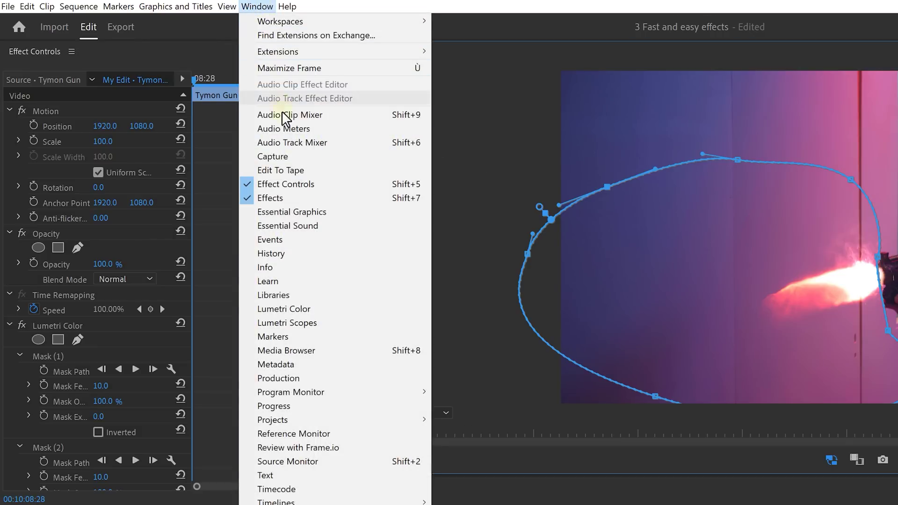
click(285, 309)
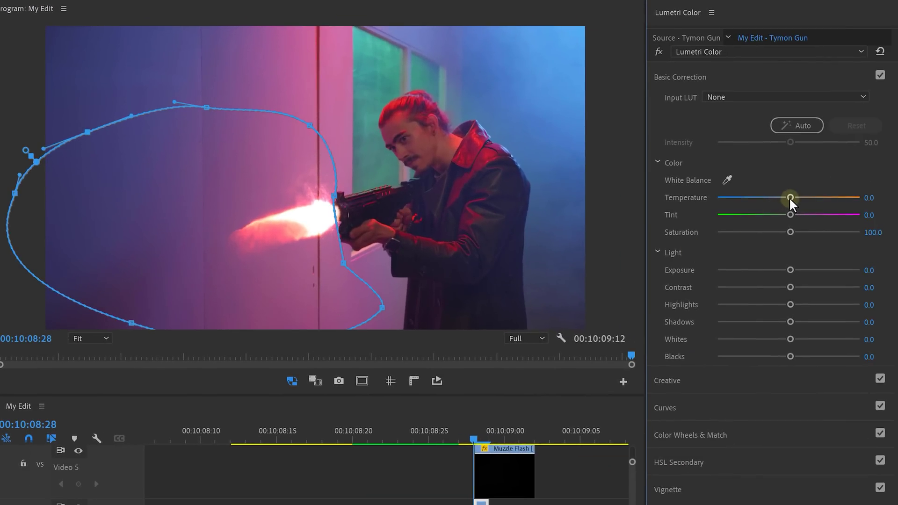
Raise Temperature and Exposure on the masked area and heavily feather Mask (2) and Mask (4)
drag(790, 198, 813, 196)
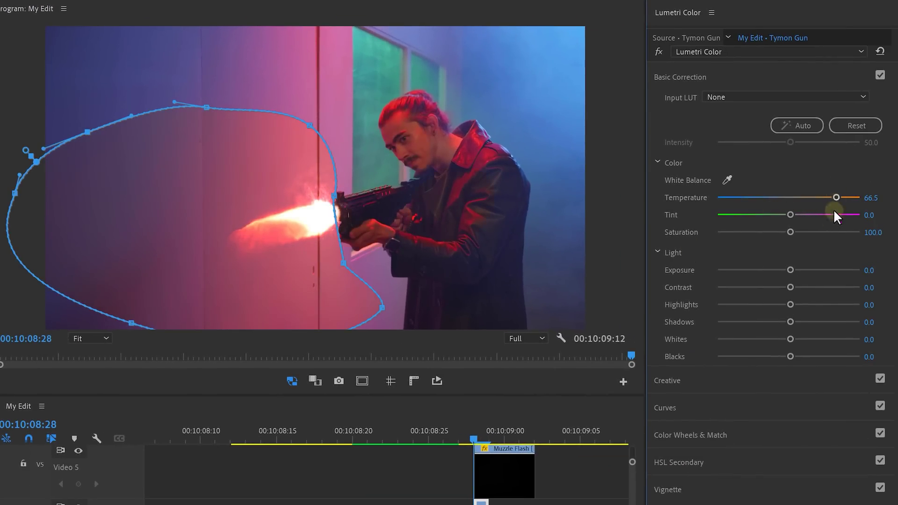
drag(790, 270, 816, 266)
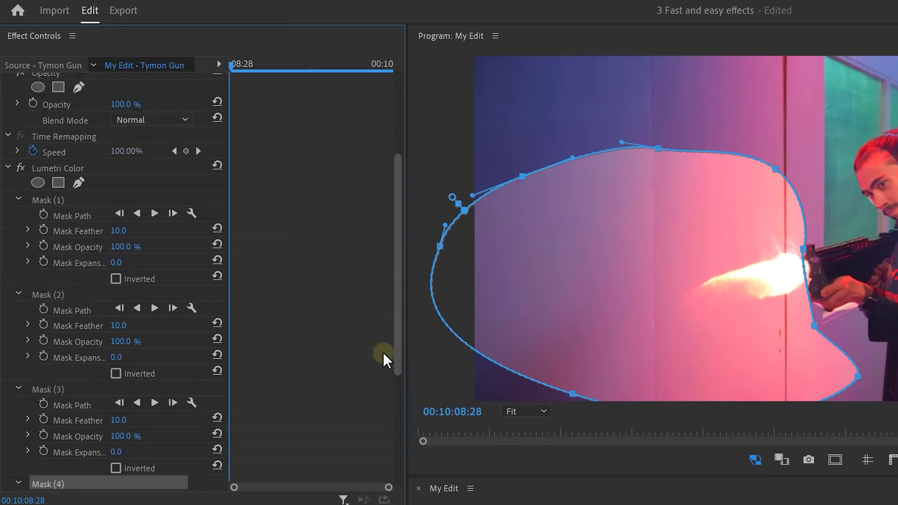
scroll(192, 183, down, 4)
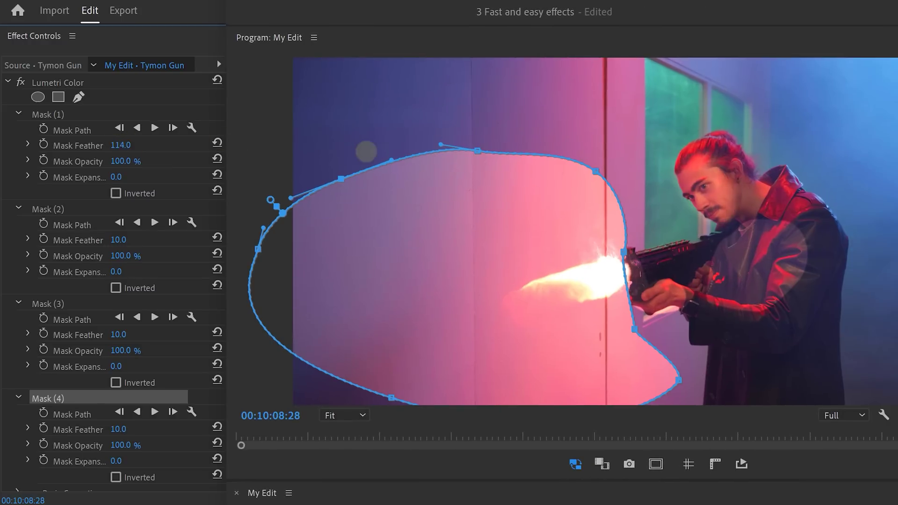
drag(119, 240, 343, 232)
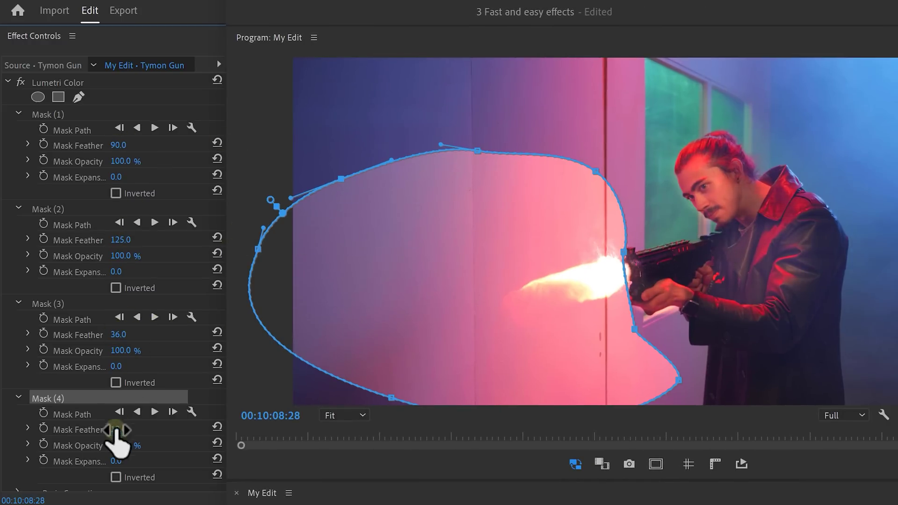
drag(117, 429, 304, 429)
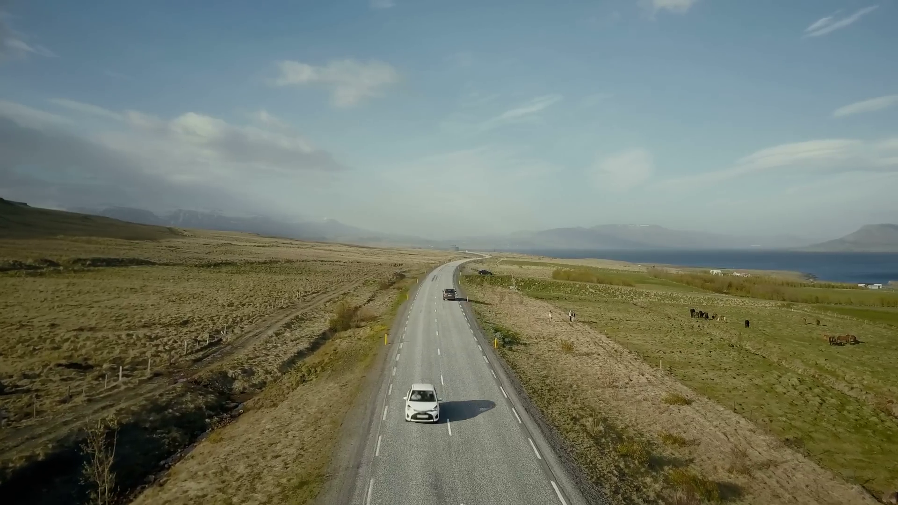
mouse_move(257, 28)
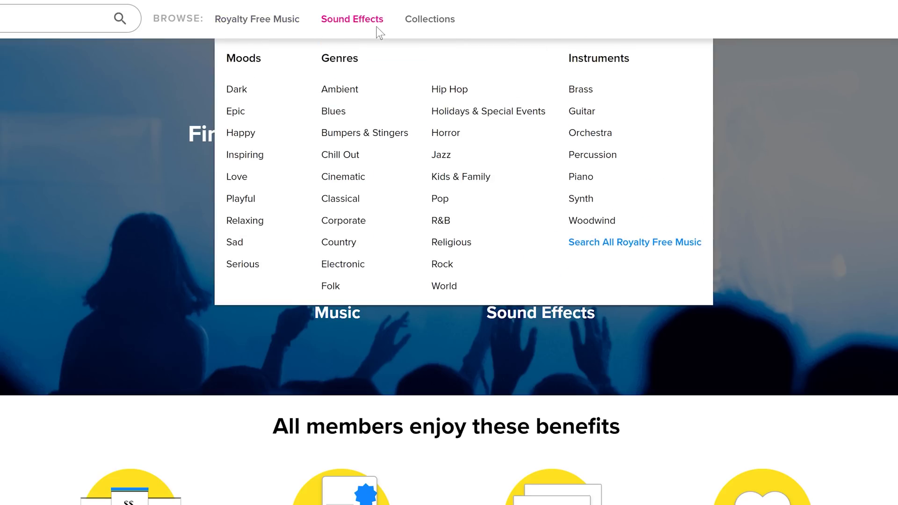
mouse_move(376, 26)
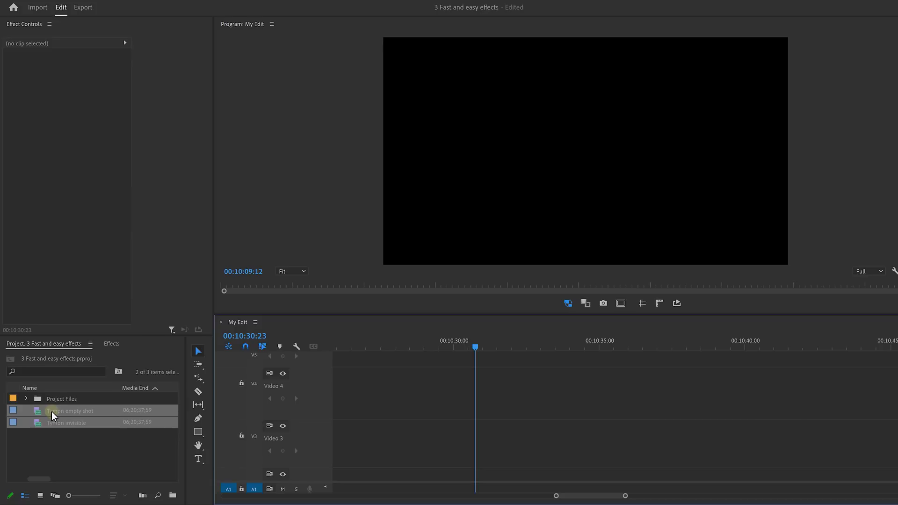
Stack Tymon invisible on Video 4 over the empty shot on Video 3, cutting both at 00:10:31:27
drag(52, 416, 593, 390)
drag(684, 405, 493, 450)
drag(477, 347, 506, 346)
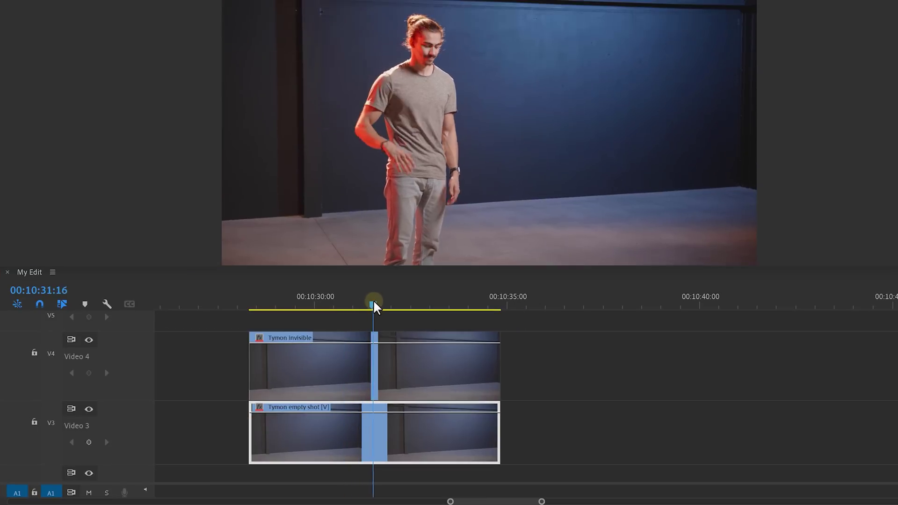
drag(385, 305, 387, 305)
key(ctrl+k)
Set the later Tymon invisible piece's blend mode to Difference
drag(560, 450, 487, 381)
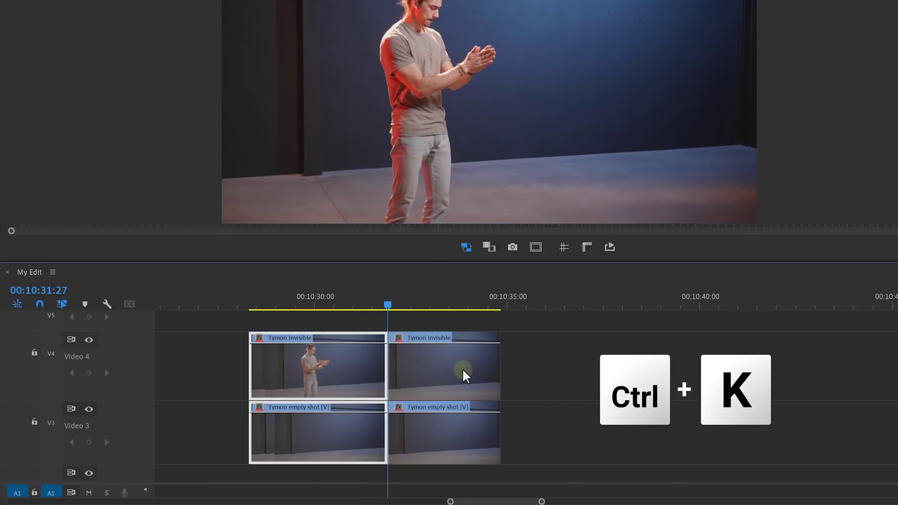
click(452, 370)
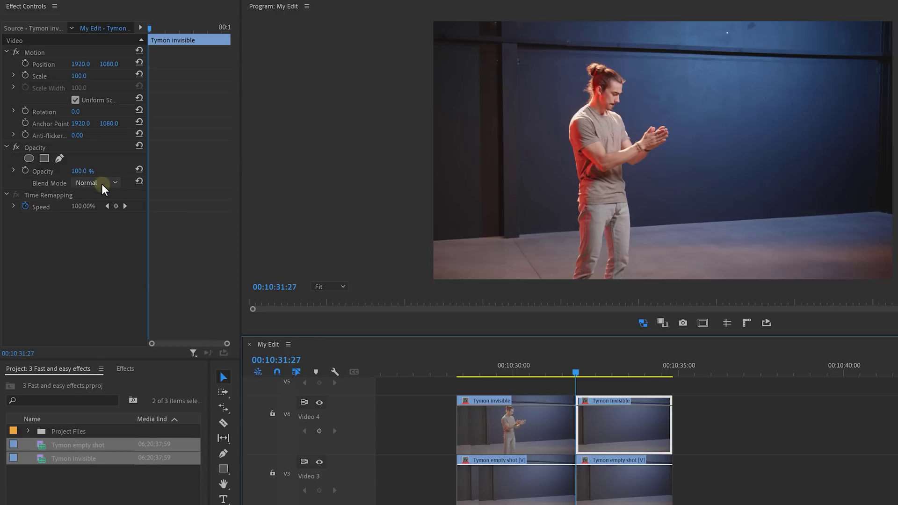
click(103, 185)
click(98, 441)
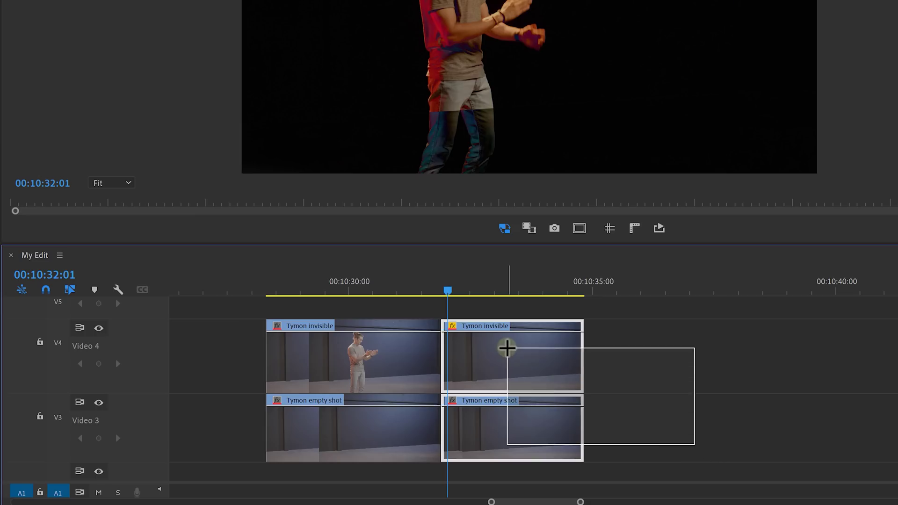
Nest the two later clip pieces into a sequence named INVISIBLE
drag(507, 347, 508, 349)
right_click(531, 367)
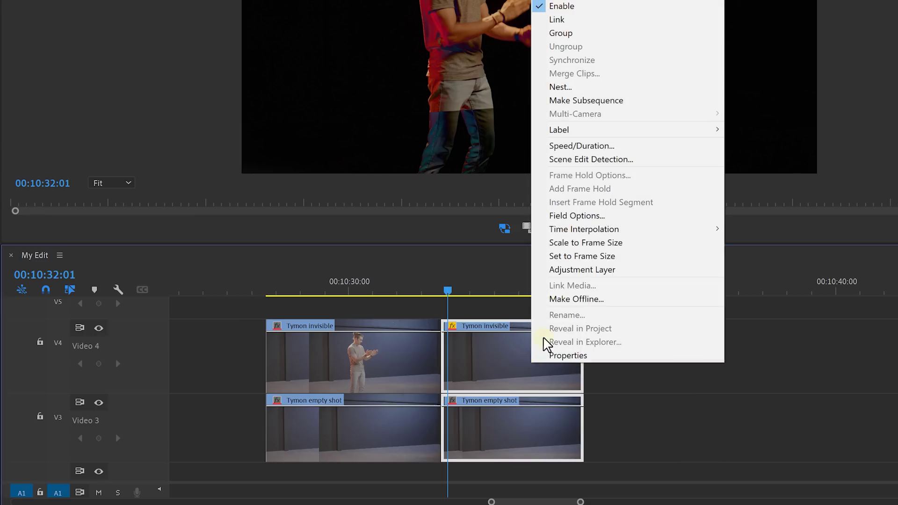
click(569, 89)
text(INVISIBLE)
key(Return)
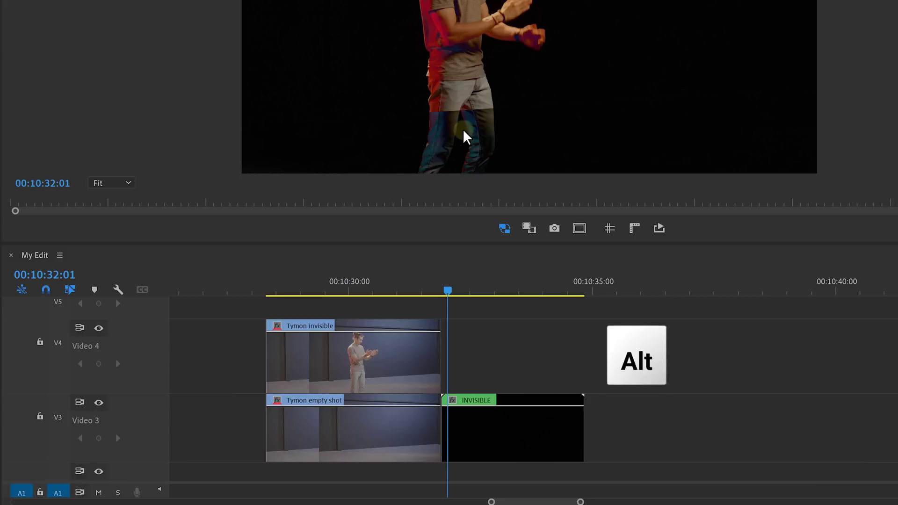
Move the INVISIBLE nest to Video 4 and extend the empty shot to about 00:10:35:00
alt+click(545, 395)
key(alt+Up)
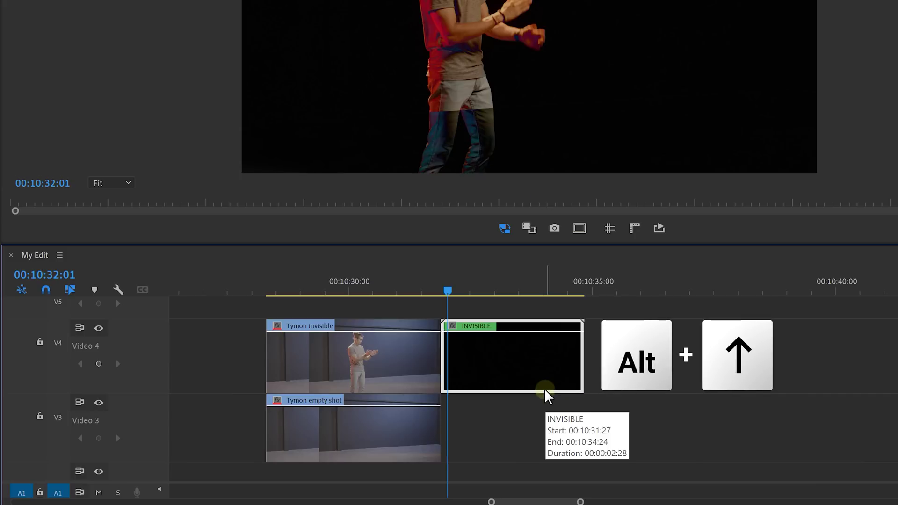
drag(435, 425, 576, 432)
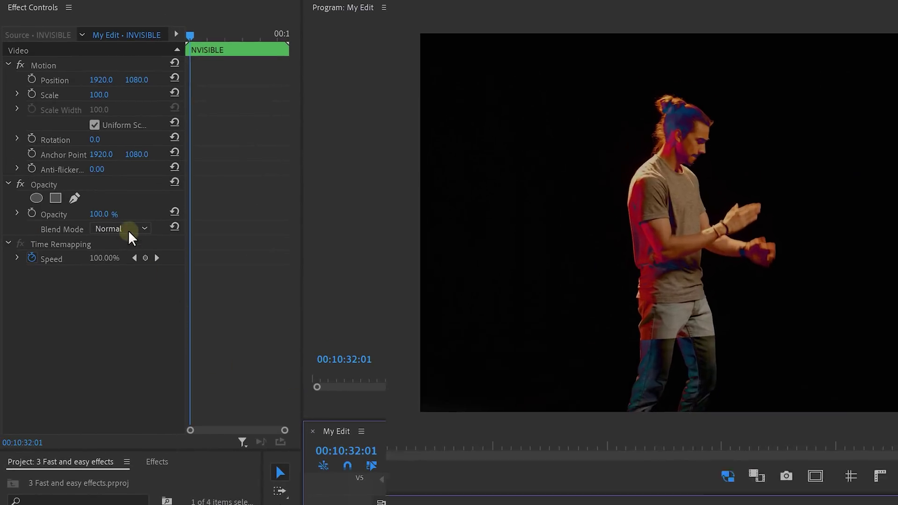
Give the INVISIBLE clip Screen blending and apply Turbulent Displace to it
click(128, 229)
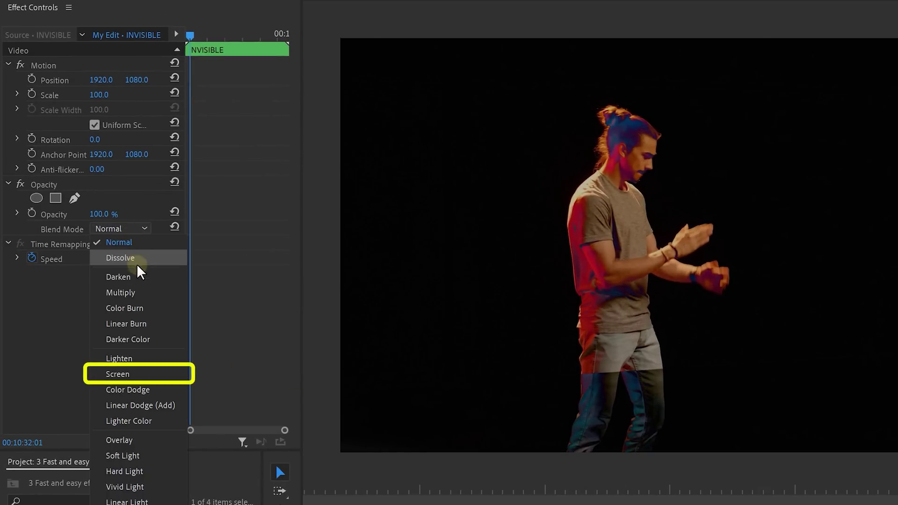
click(127, 372)
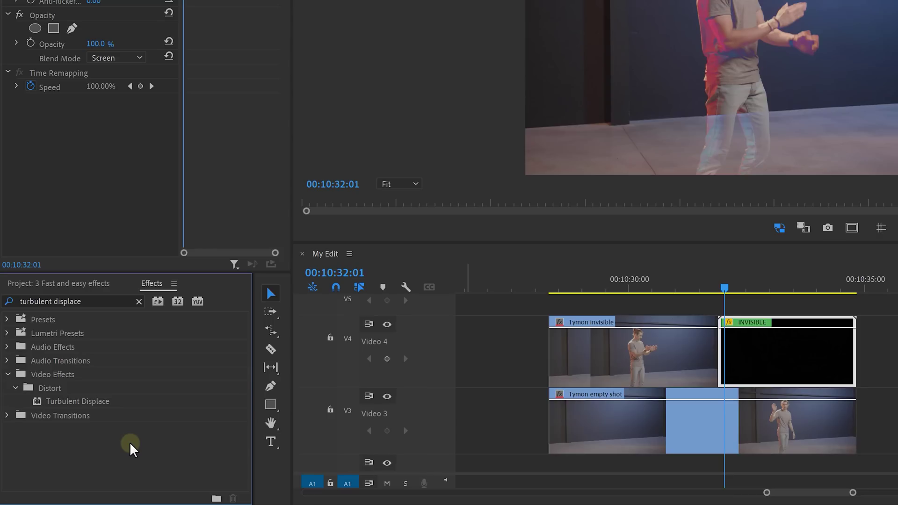
drag(100, 400, 821, 362)
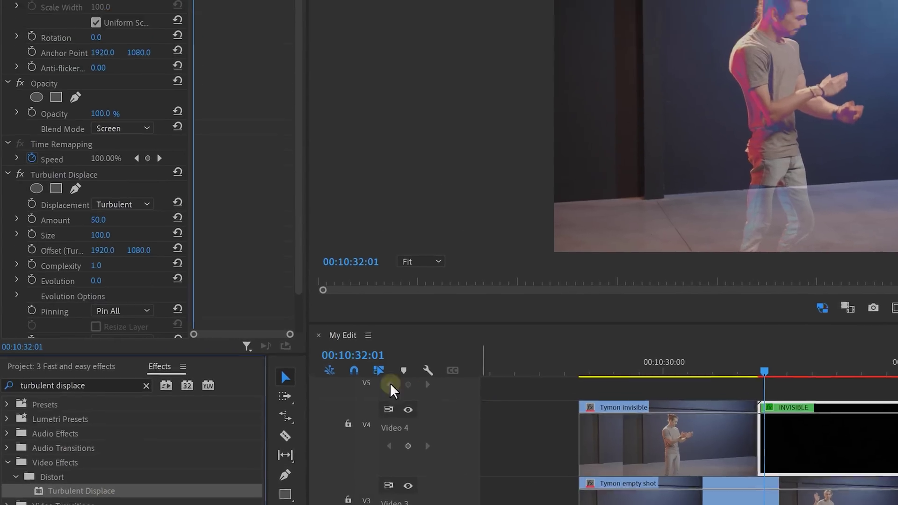
Set Turbulent Displace's type to Bulge with an Amount of 20
click(124, 131)
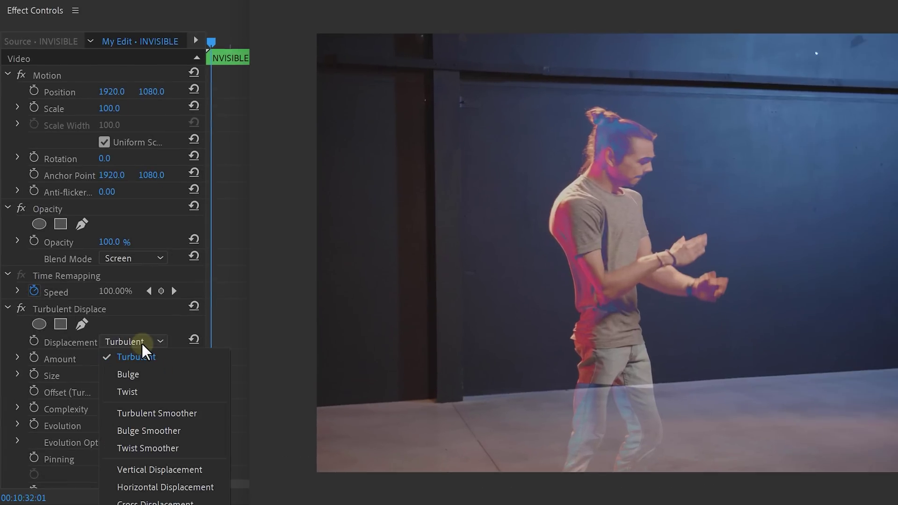
click(132, 374)
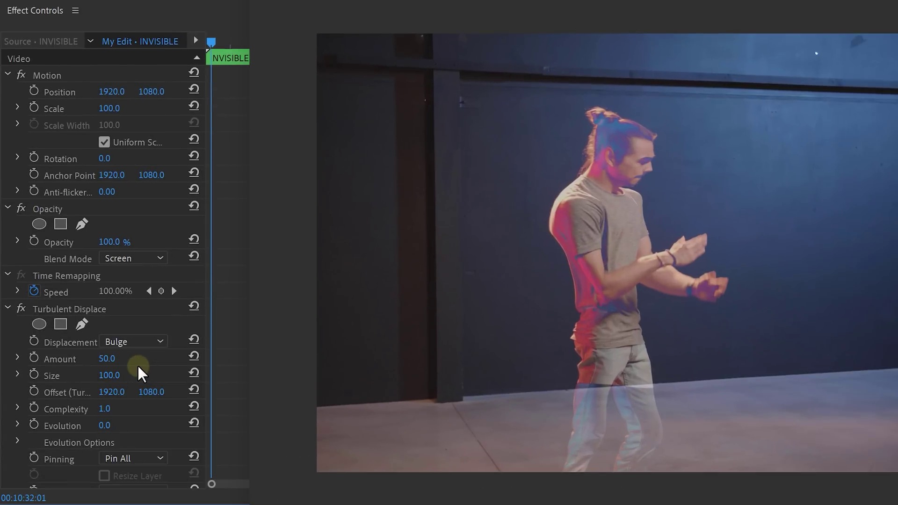
click(107, 359)
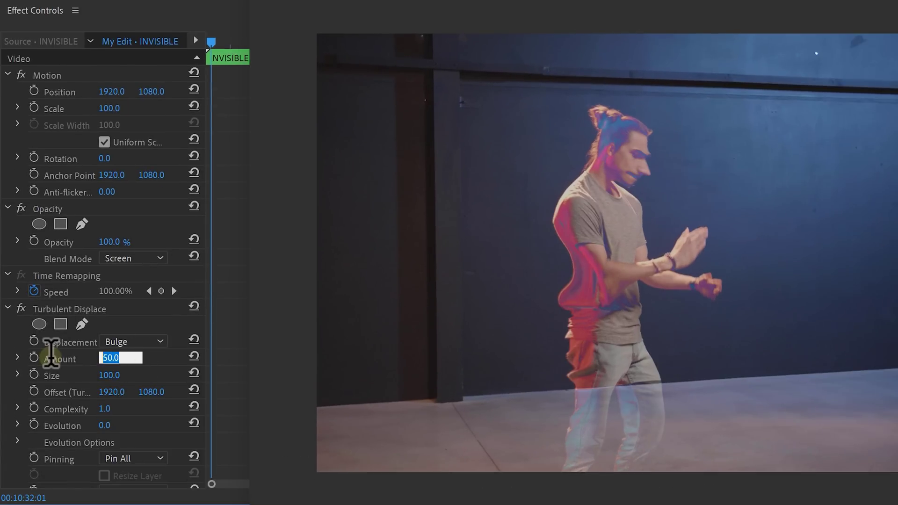
text(20)
key(Return)
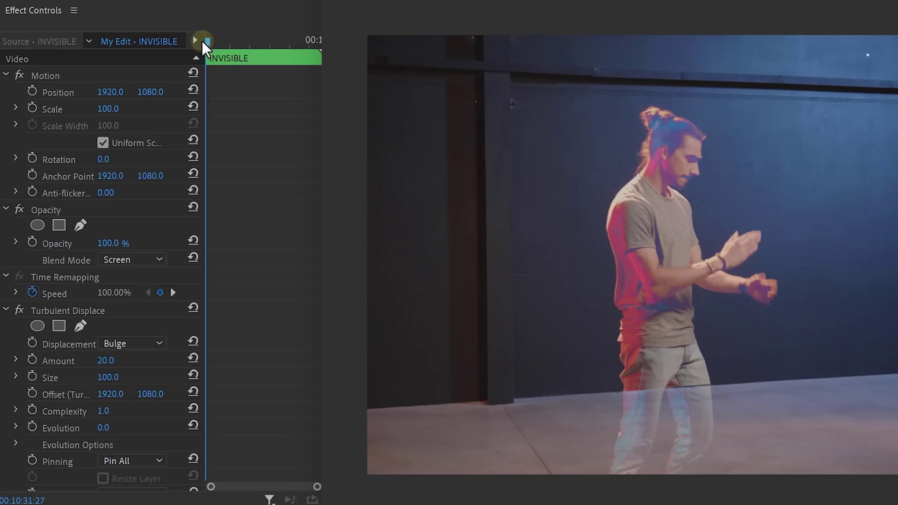
Keyframe Turbulent Displace Amount, setting it to 0 at the clip start
drag(201, 40, 218, 35)
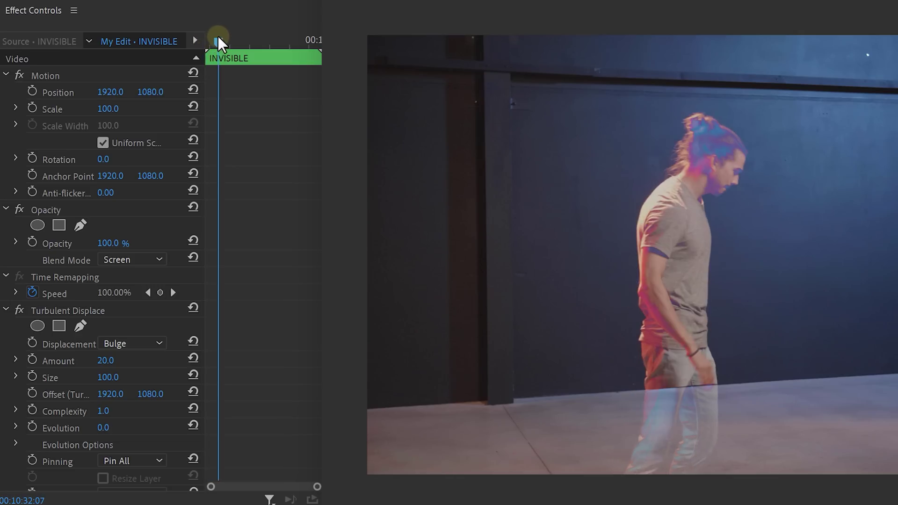
click(31, 358)
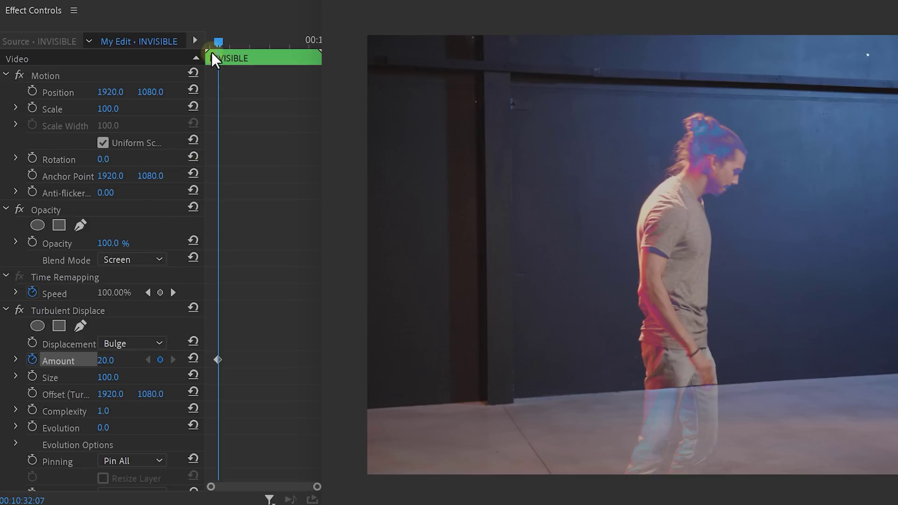
drag(217, 40, 201, 46)
click(111, 360)
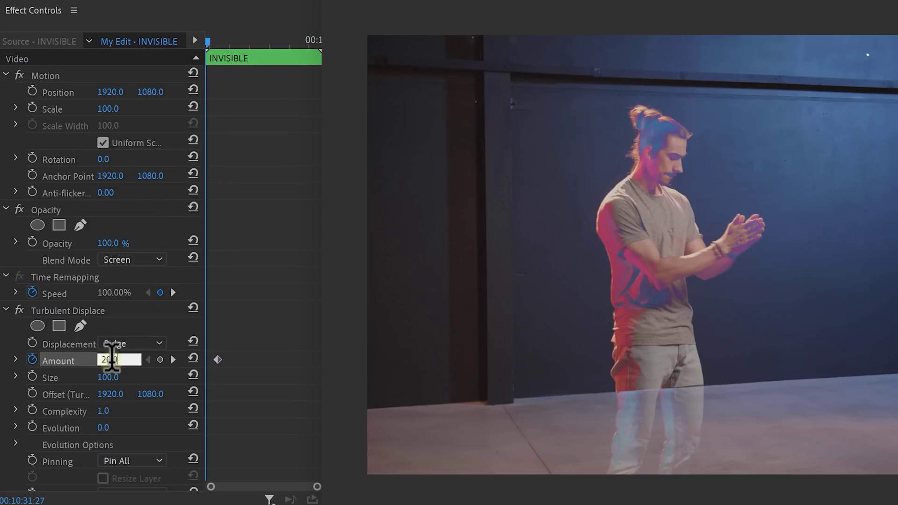
text(0)
key(Return)
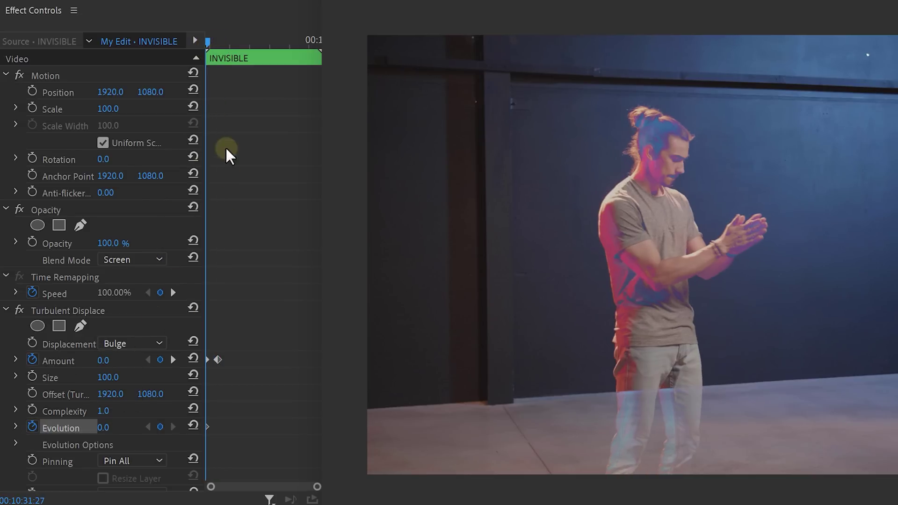
At the clip end, keyframe Evolution to 50°
drag(208, 40, 318, 29)
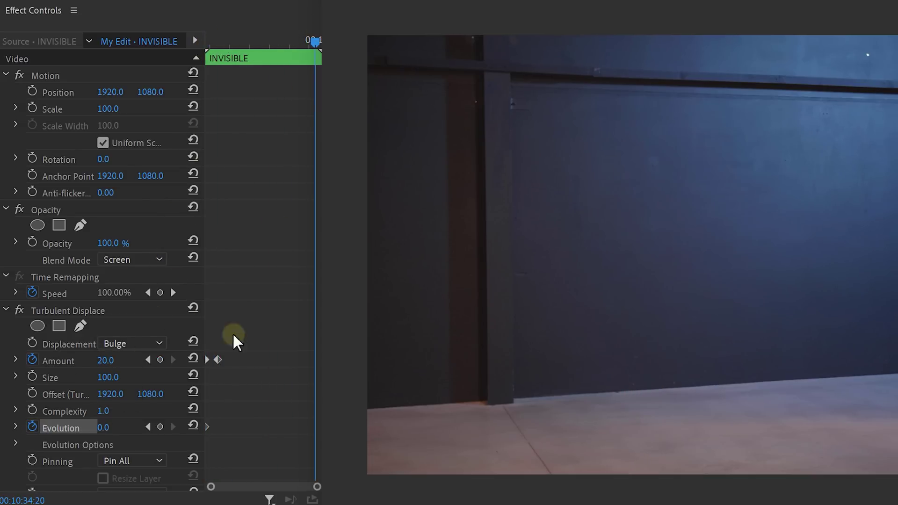
text(50)
key(Return)
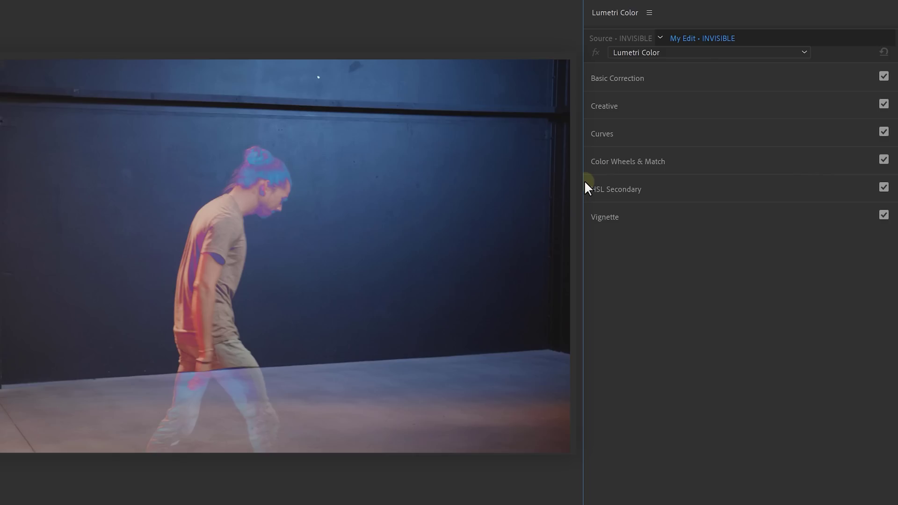
Lower the top-right point of the INVISIBLE clip's Lumetri RGB curve to dim its highlights
click(631, 135)
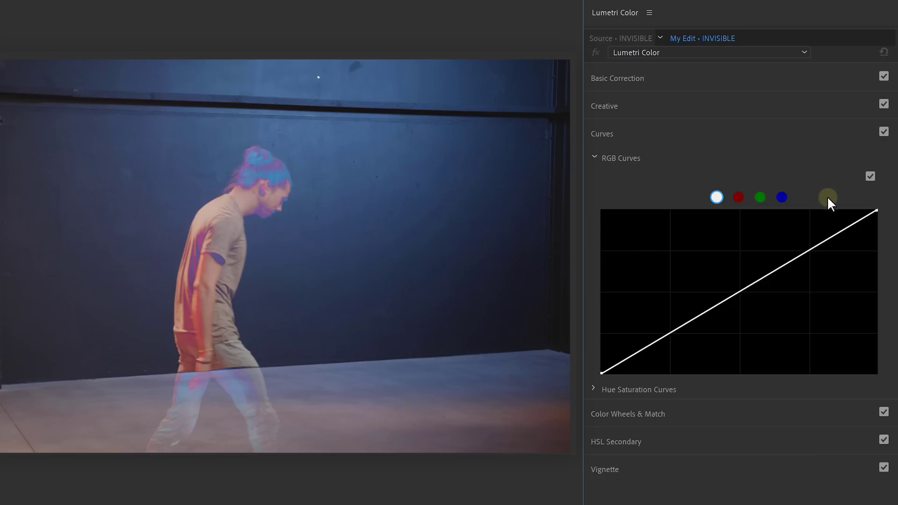
drag(876, 210, 882, 240)
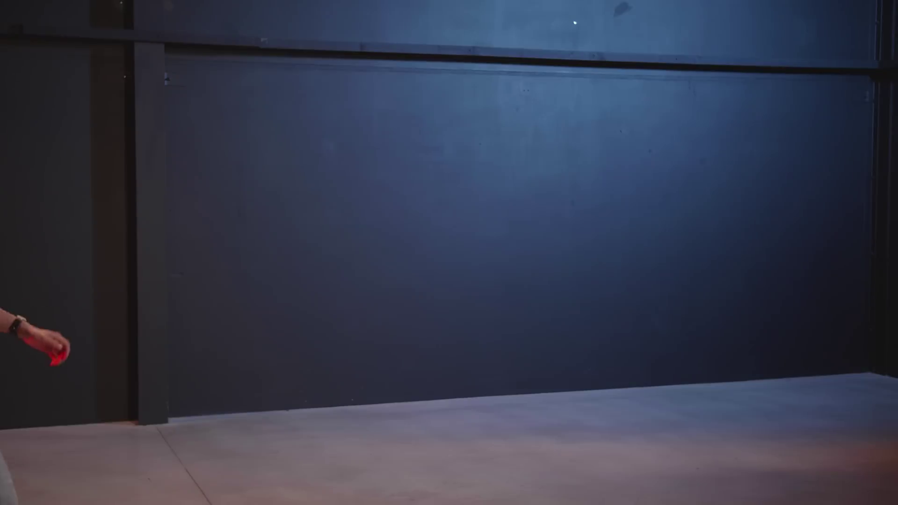